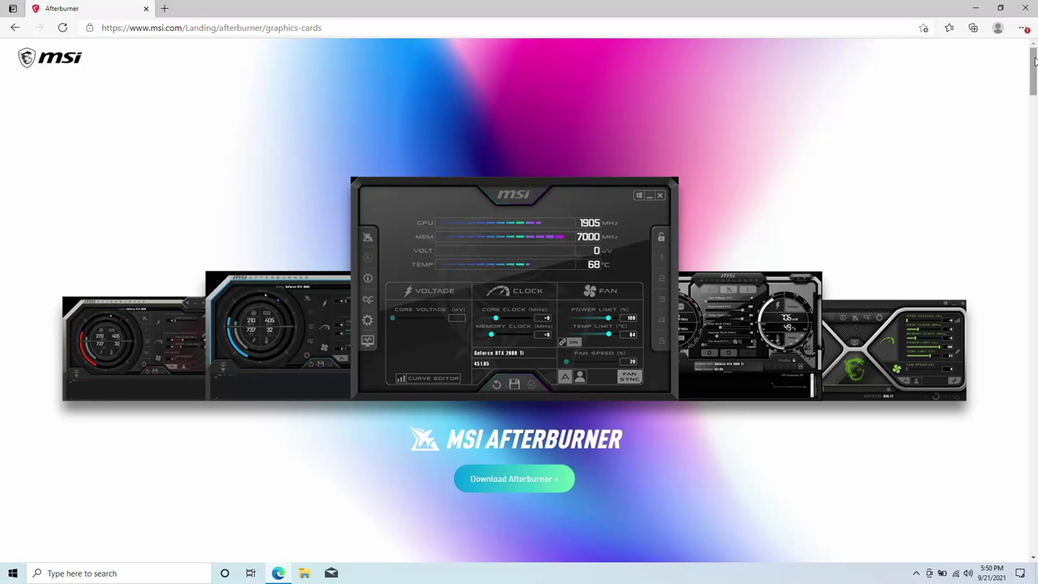
- Download MSI Afterburner from the MSI page and show MSIAfterburnerSetup.zip in its download folder
left_click(539, 477)
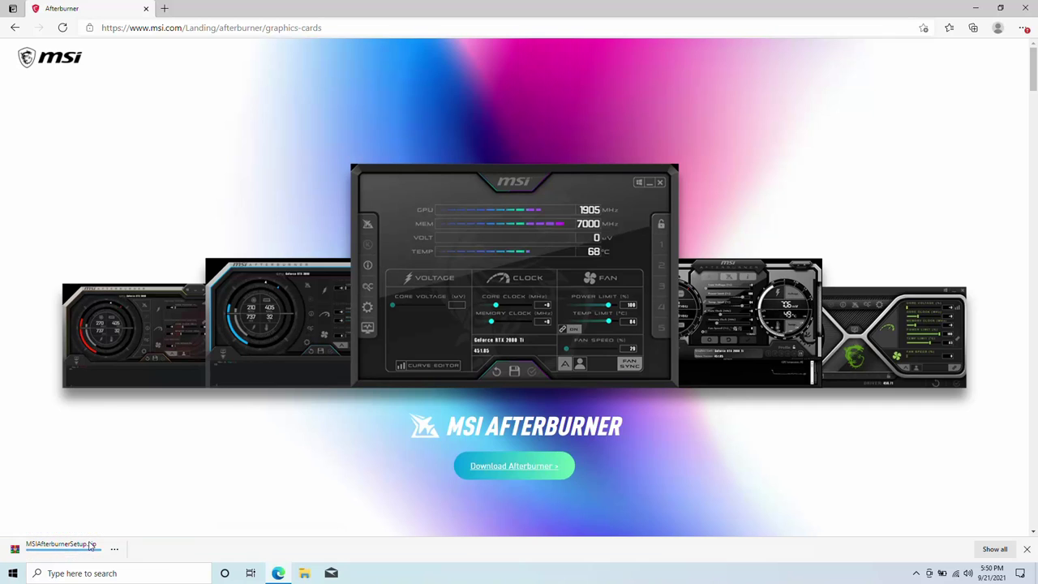
left_click(114, 549)
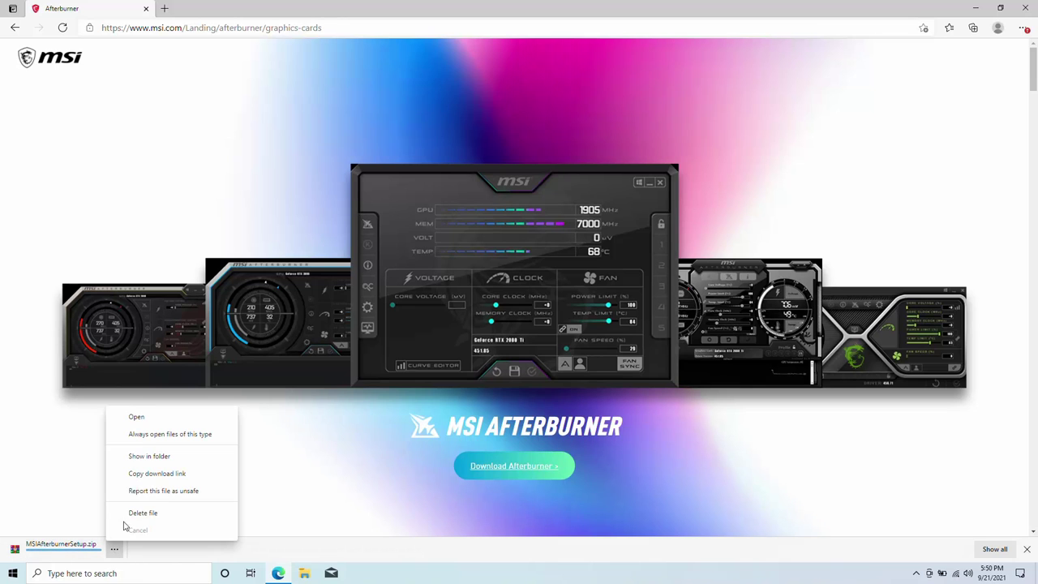
left_click(146, 457)
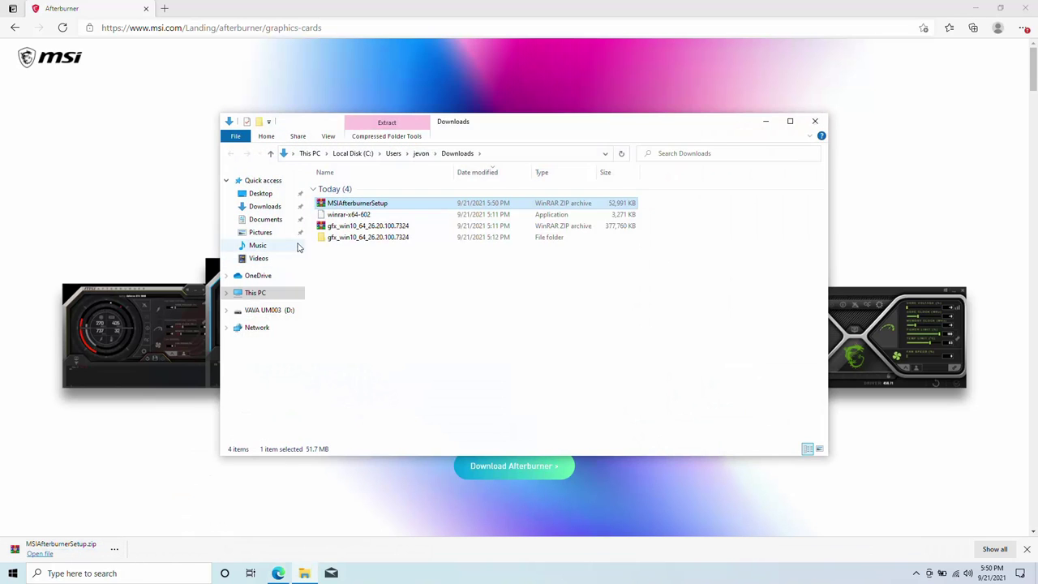
- Extract the MSIAfterburnerSetup archive within the Downloads folder
right_click(362, 209)
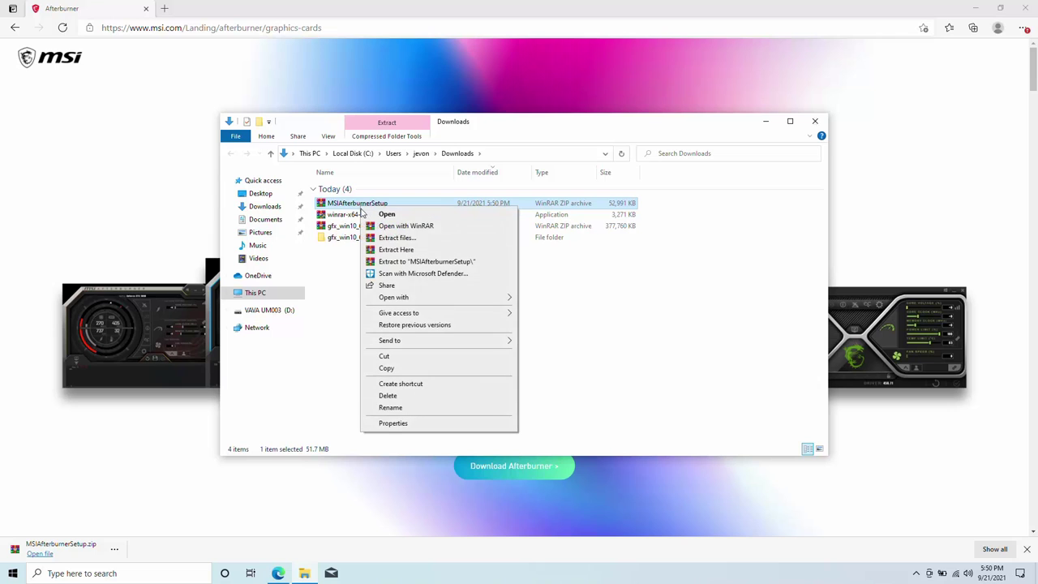
left_click(383, 249)
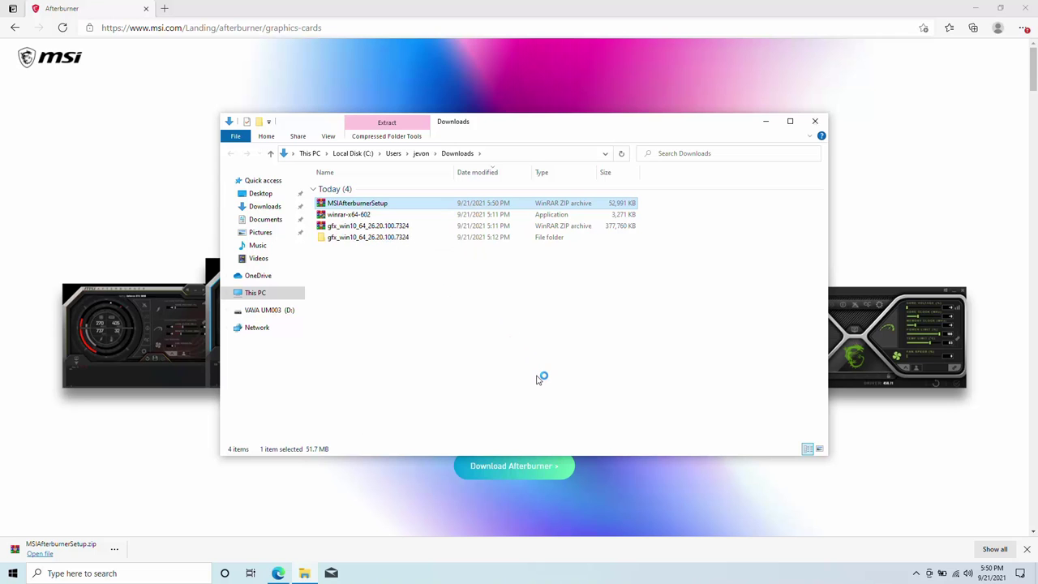
left_click(552, 408)
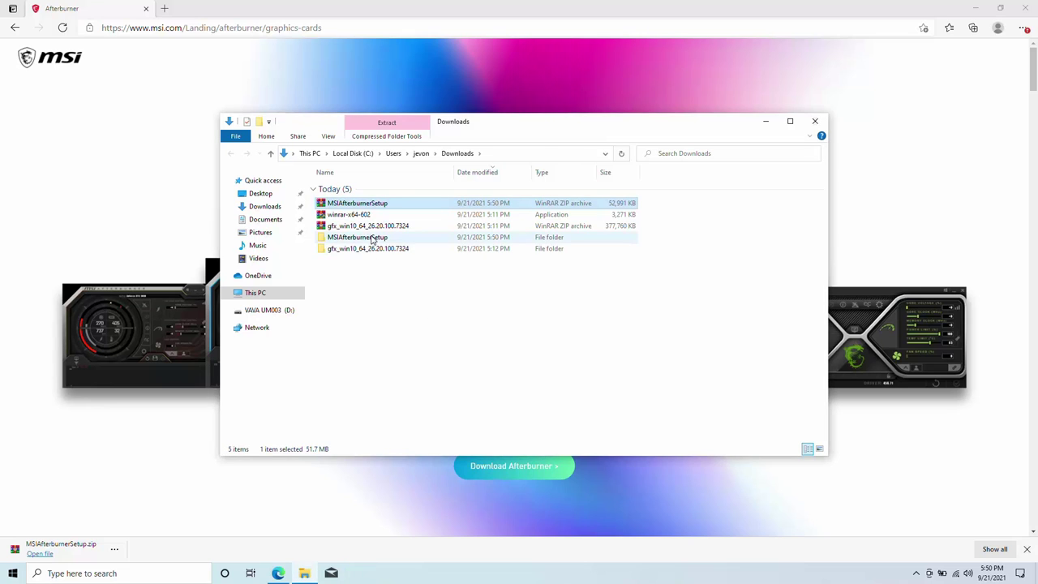
- Run MSIAfterburnerSetup464Beta3 from the extracted folder, allow it to make changes, and choose English as the installer language
double_click(376, 237)
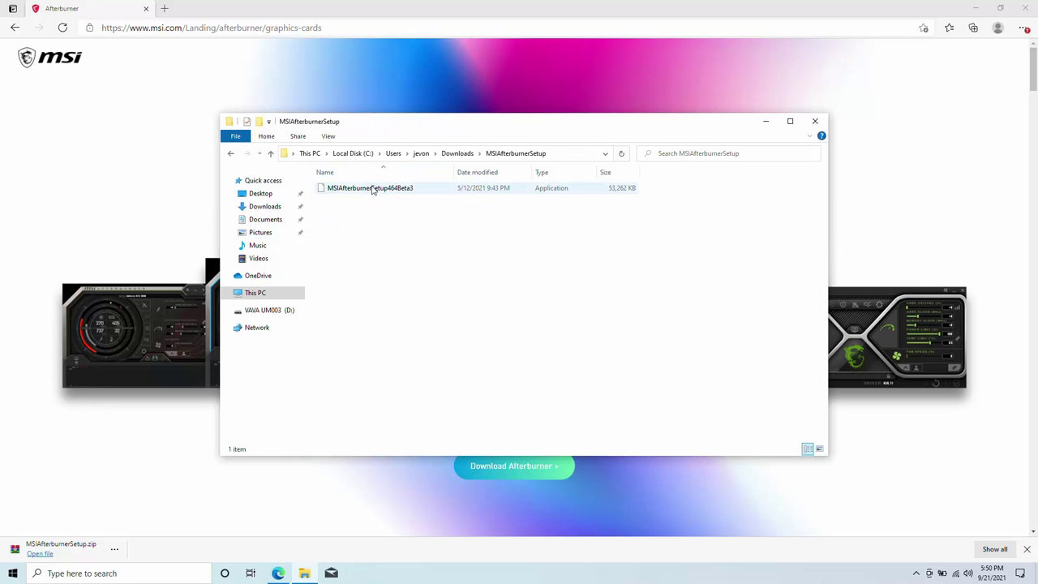
double_click(373, 190)
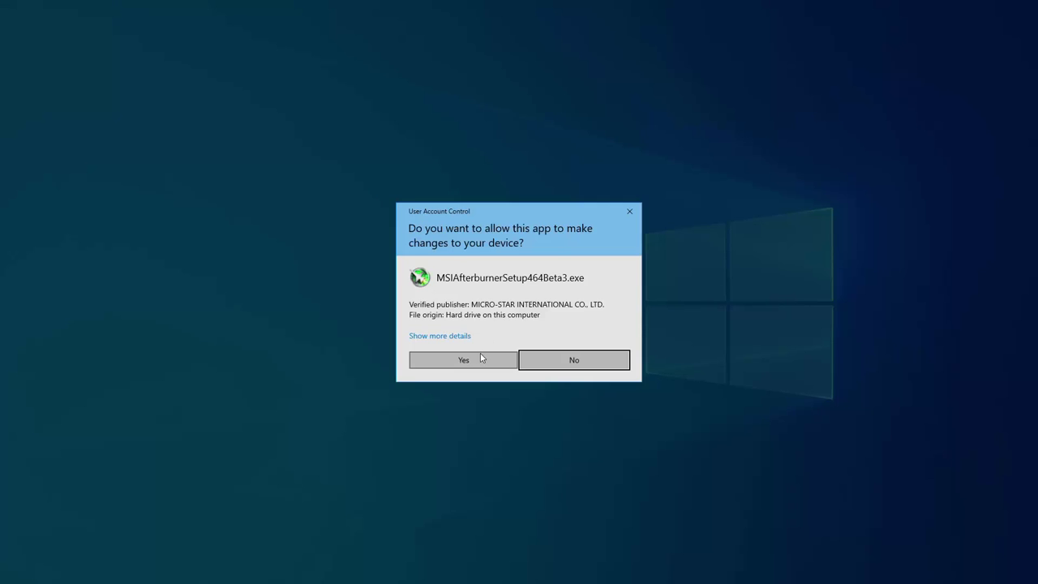
left_click(480, 353)
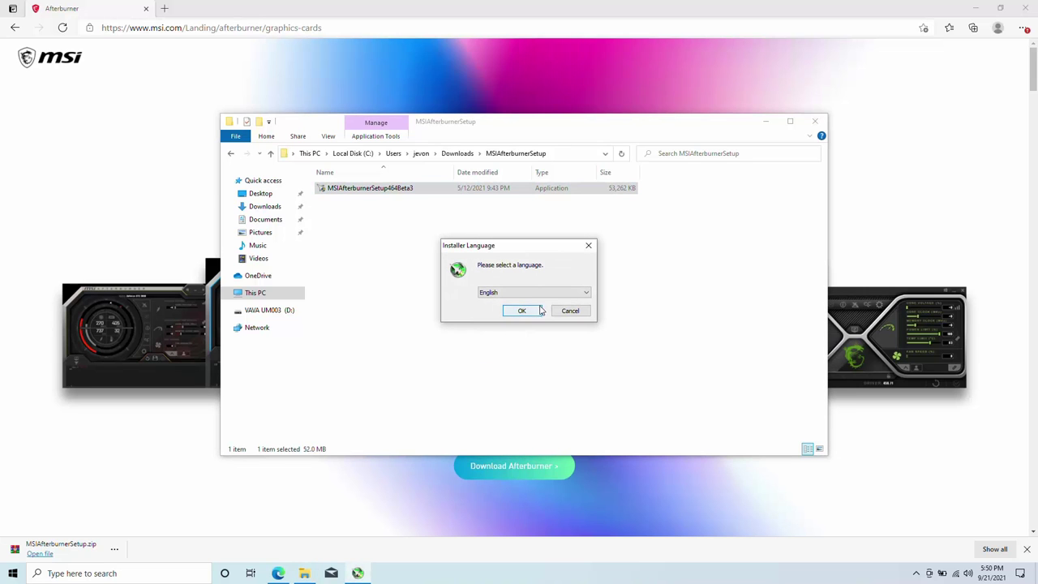
left_click(539, 311)
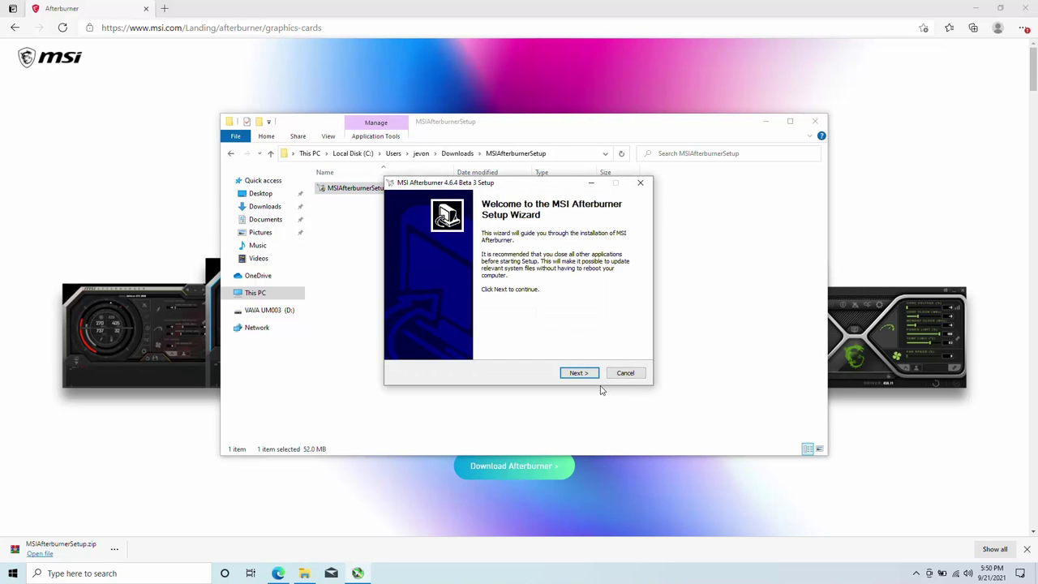
- Accept the license agreement and install MSI Afterburner together with RivaTuner Statistics Server
left_click(595, 375)
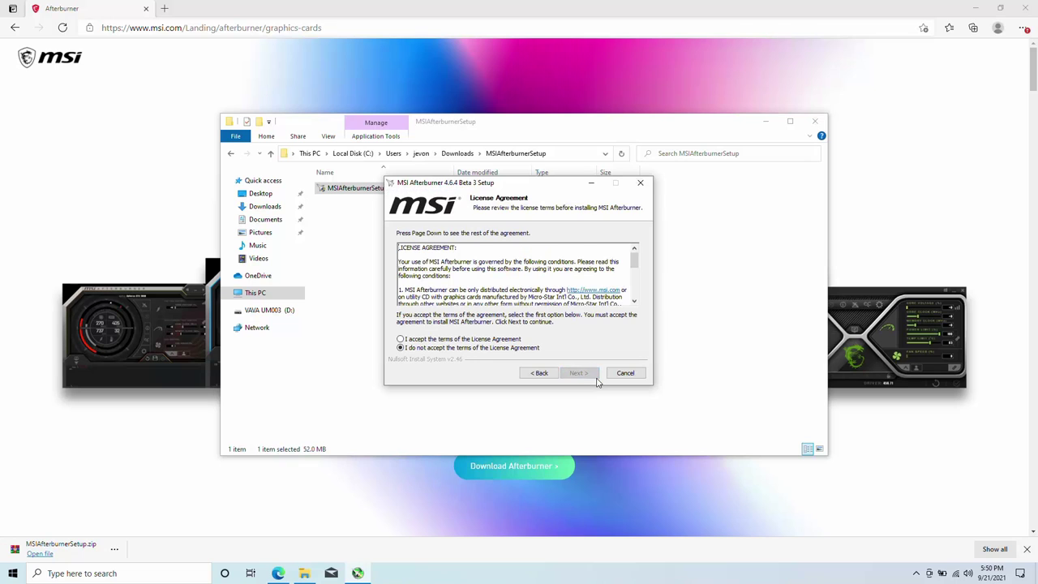
left_click(472, 340)
left_click(583, 374)
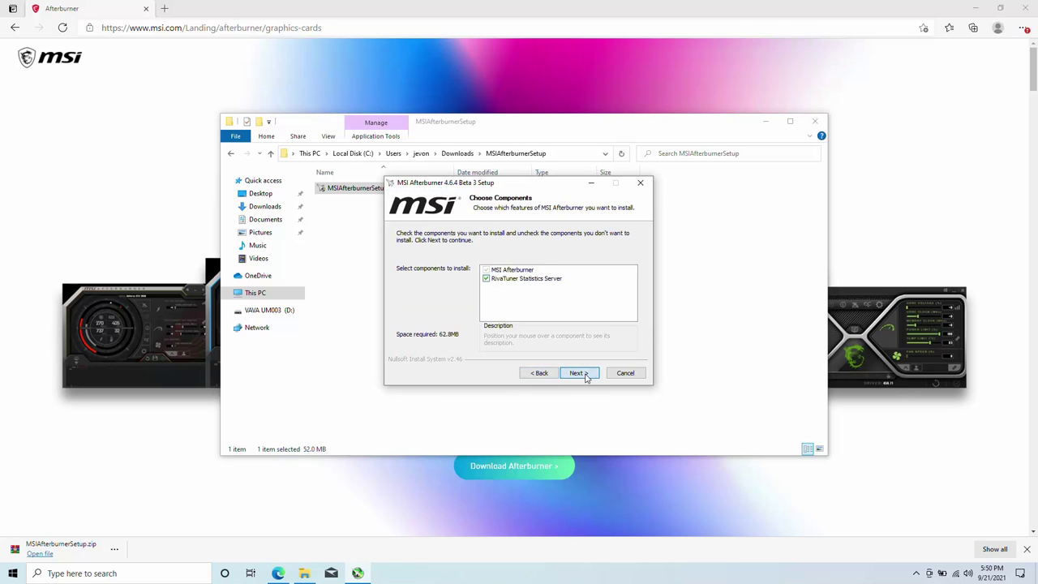
left_click(585, 375)
left_click(585, 376)
left_click(585, 375)
left_click(585, 376)
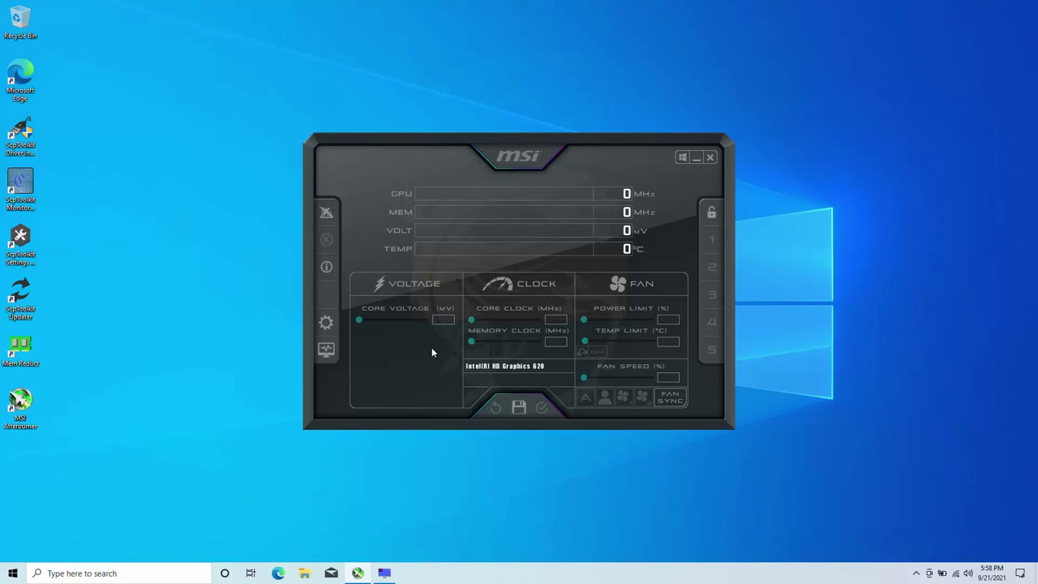
- Open Afterburner's monitoring properties and examine the on-screen display settings of the GPU usage and Memory usage graphs
left_click(327, 322)
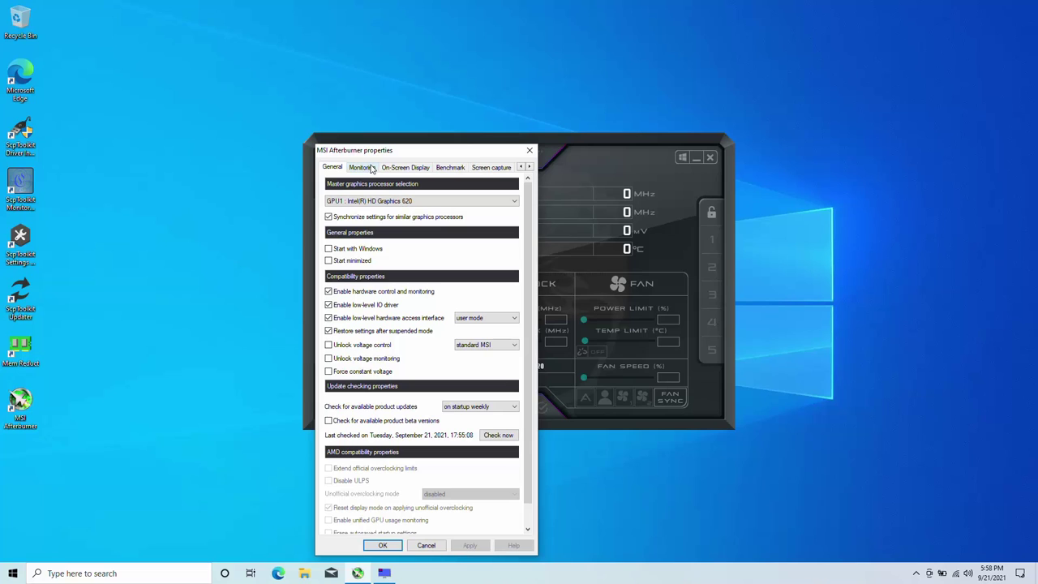
left_click(371, 168)
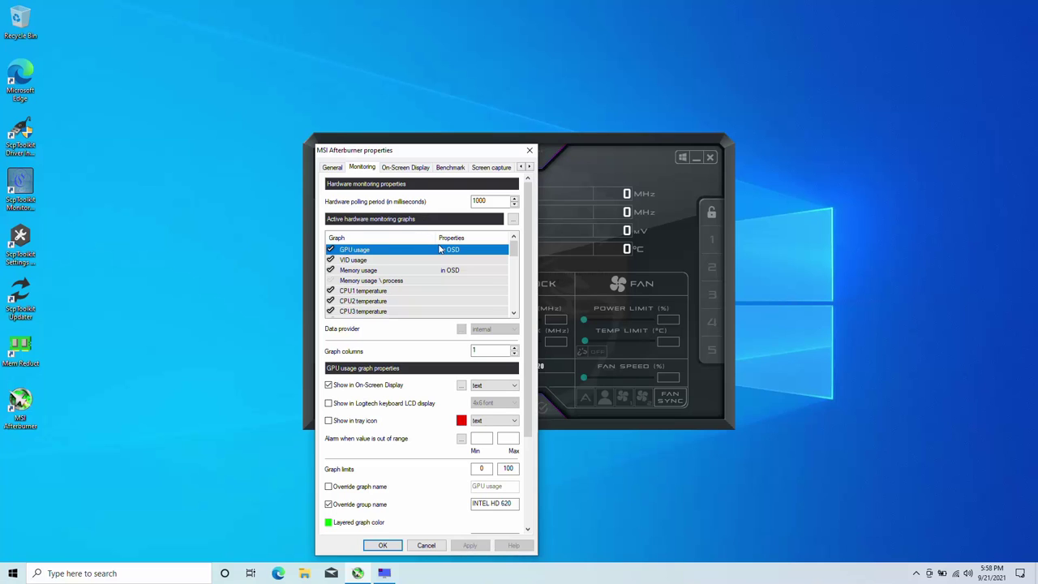
mouse_move(363, 257)
mouse_move(332, 389)
mouse_move(350, 275)
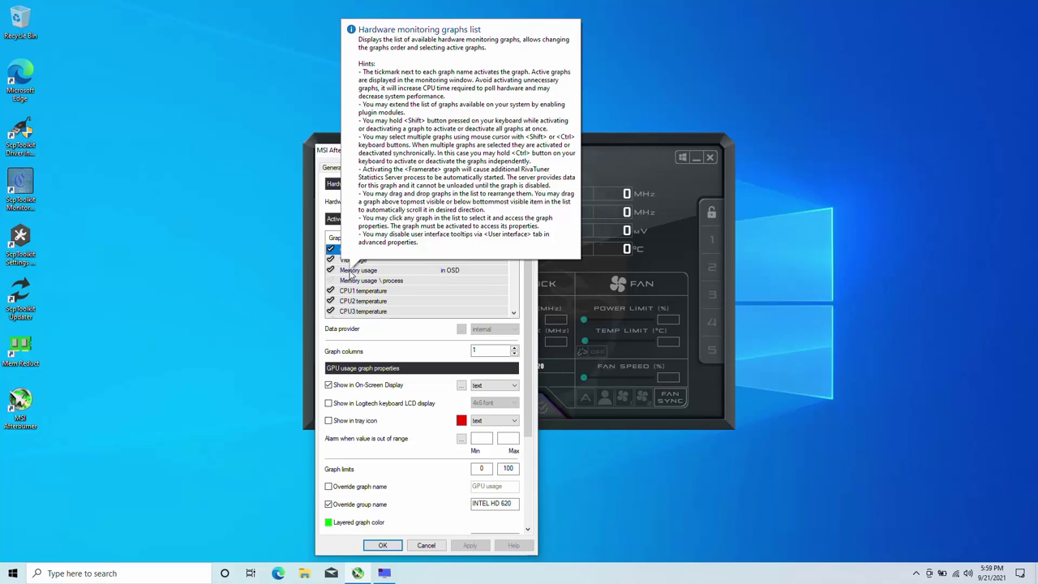
left_click(350, 273)
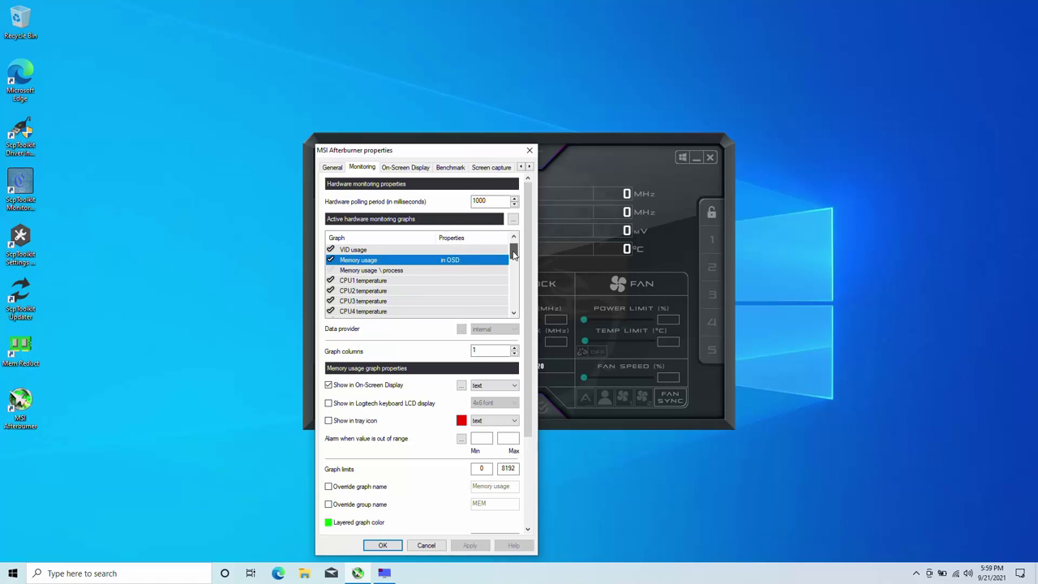
- Enable Show in On-Screen Display for the overall CPU temperature graph and apply the change
scroll(514, 251, "down", 1)
left_click_drag(514, 252, 512, 260)
left_click(366, 292)
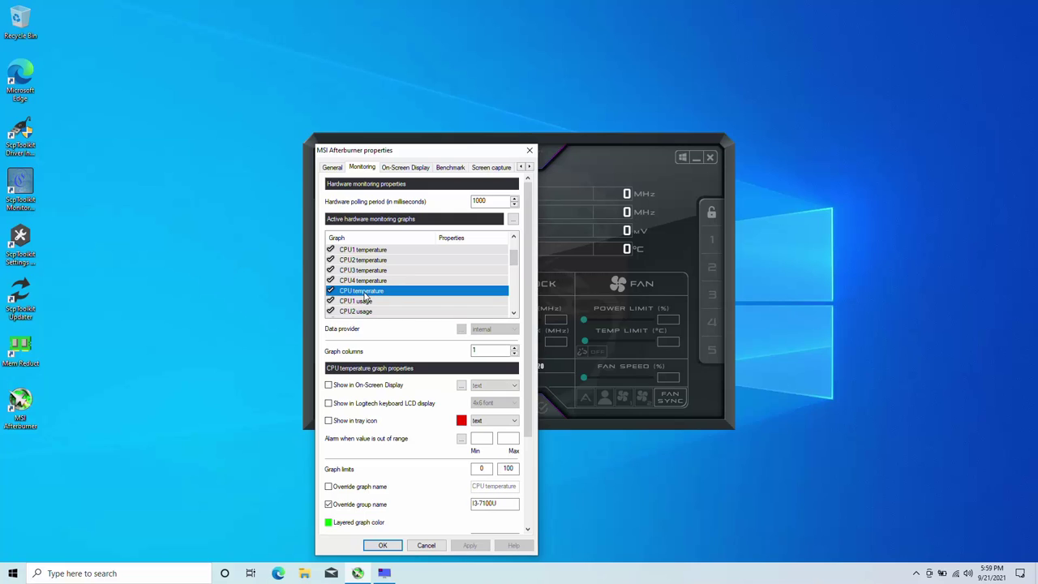
left_click(329, 384)
left_click(469, 545)
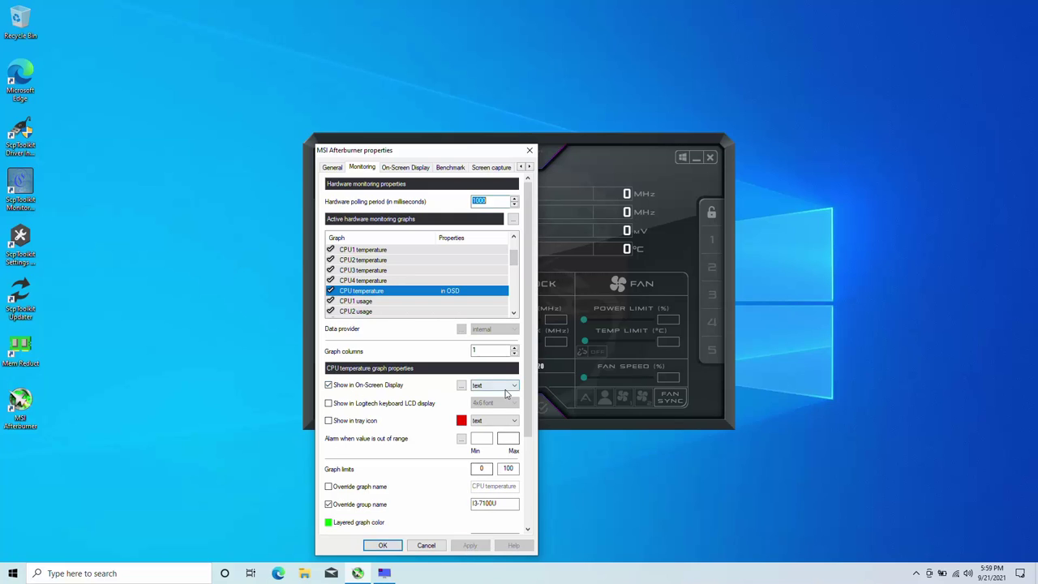
- Check the on-screen display settings of the CPU usage, RAM usage and Framerate graphs, and close the properties
left_click_drag(513, 261, 513, 274)
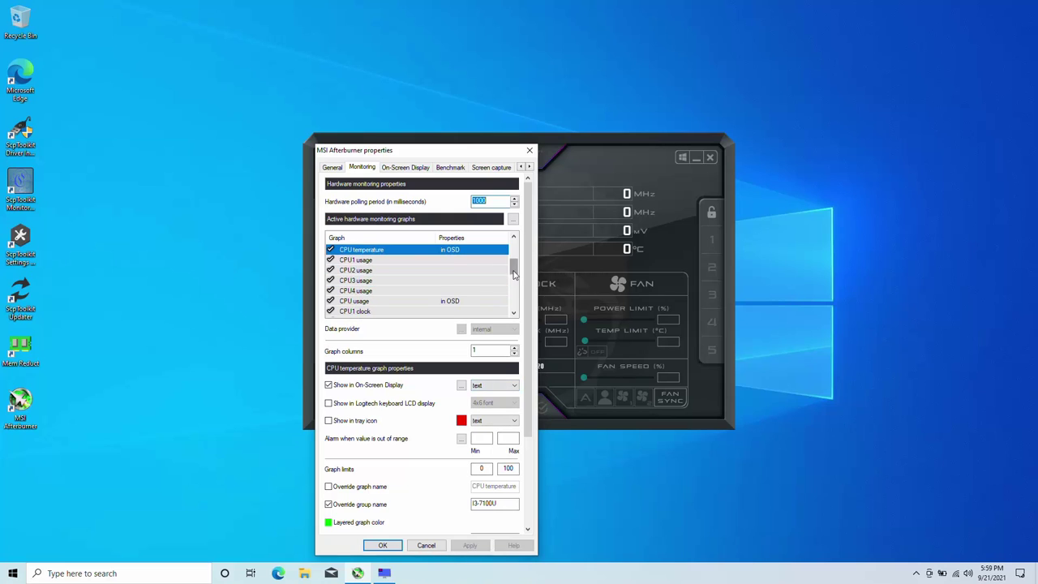
left_click(448, 303)
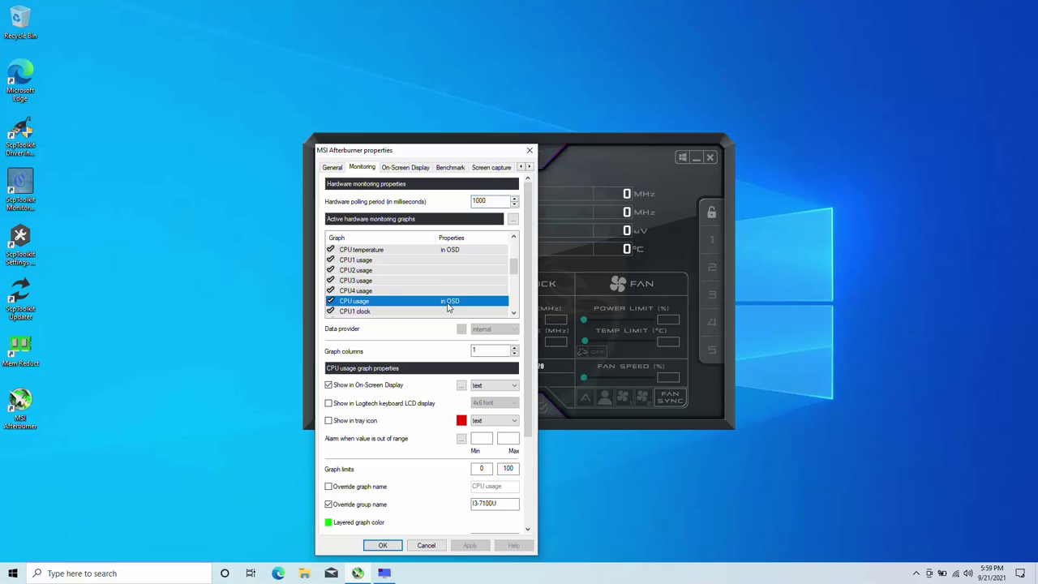
left_click_drag(512, 273, 512, 297)
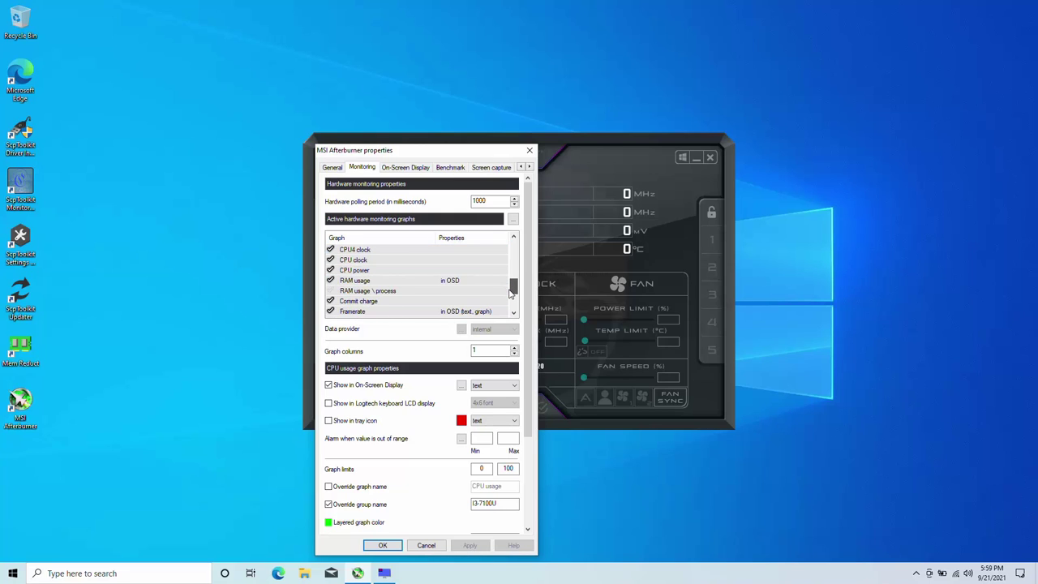
left_click(431, 282)
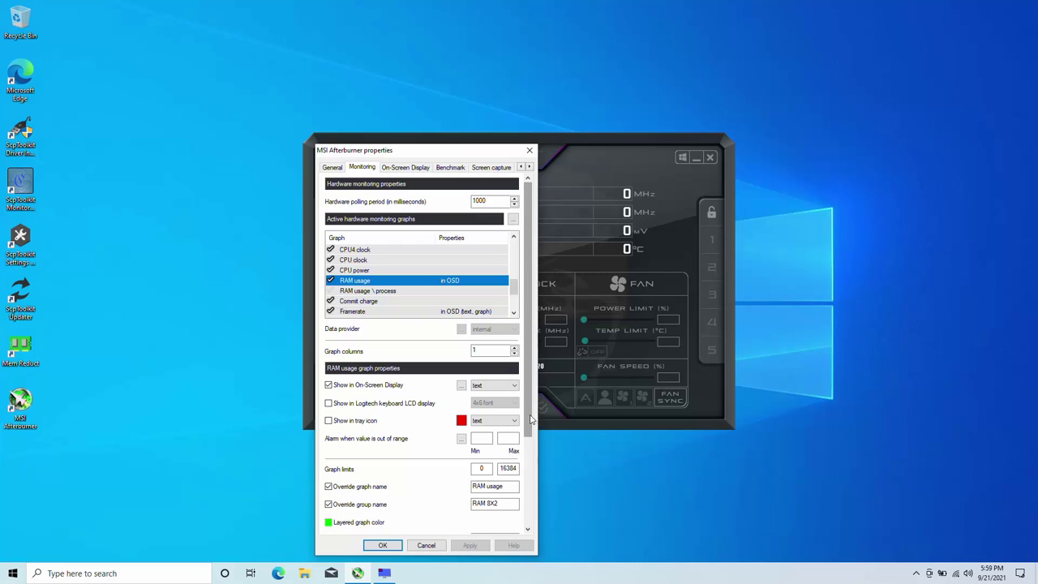
left_click(393, 314)
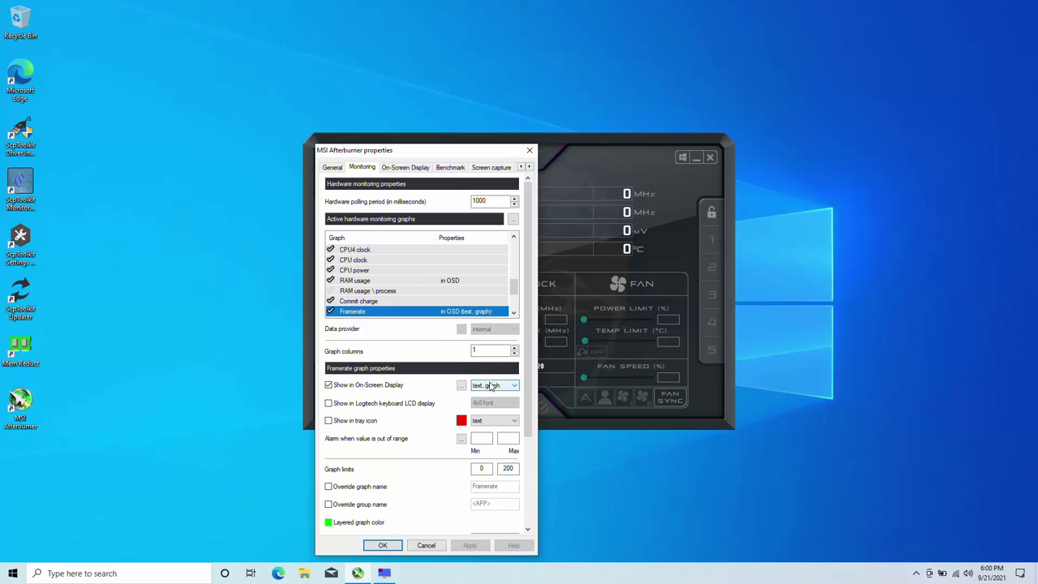
mouse_move(490, 386)
left_click(382, 545)
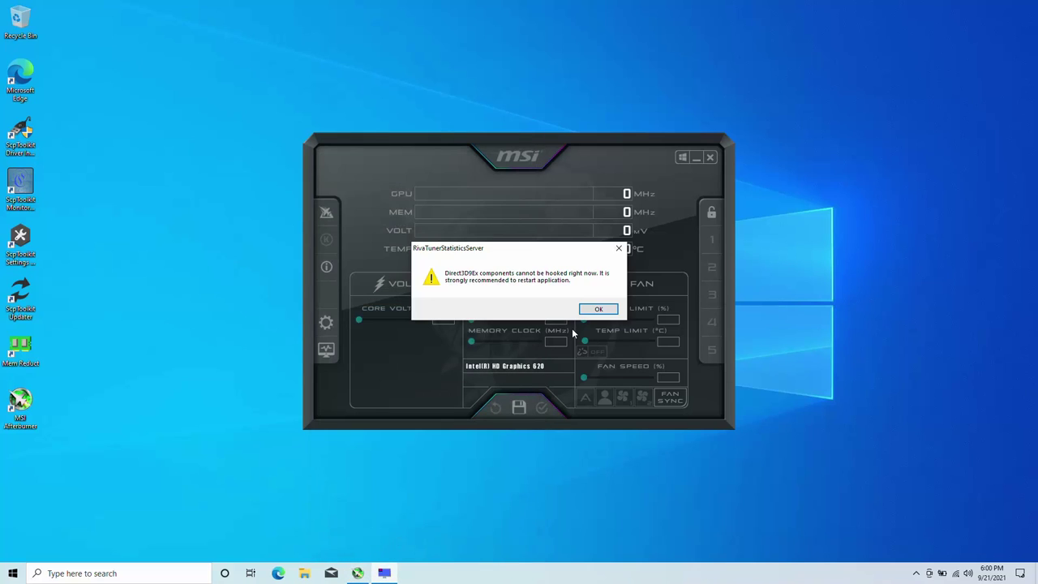
left_click(587, 311)
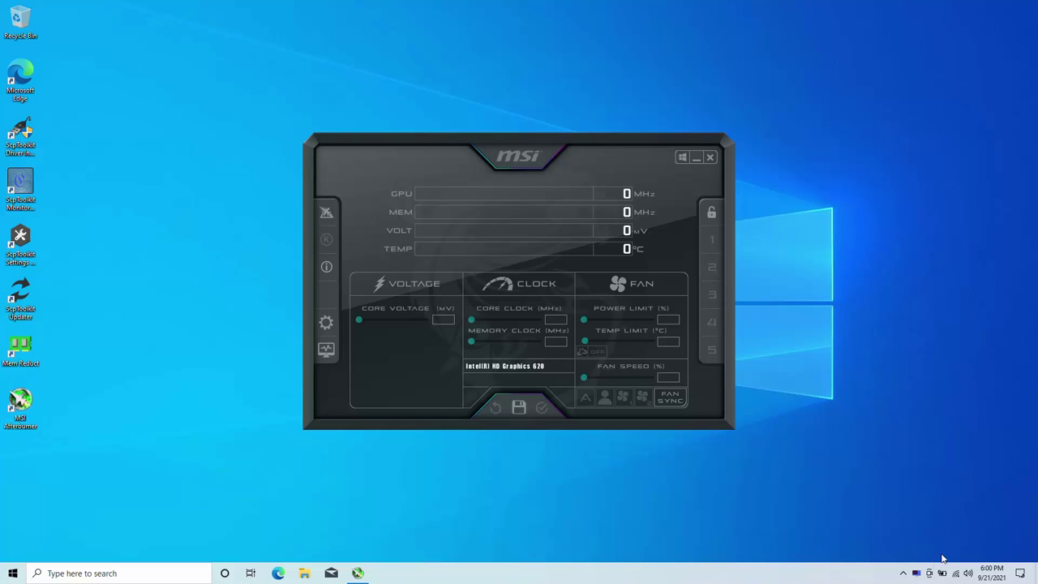
- Open RivaTuner Statistics Server and set the Global profile's framerate limit to 0
left_click(917, 573)
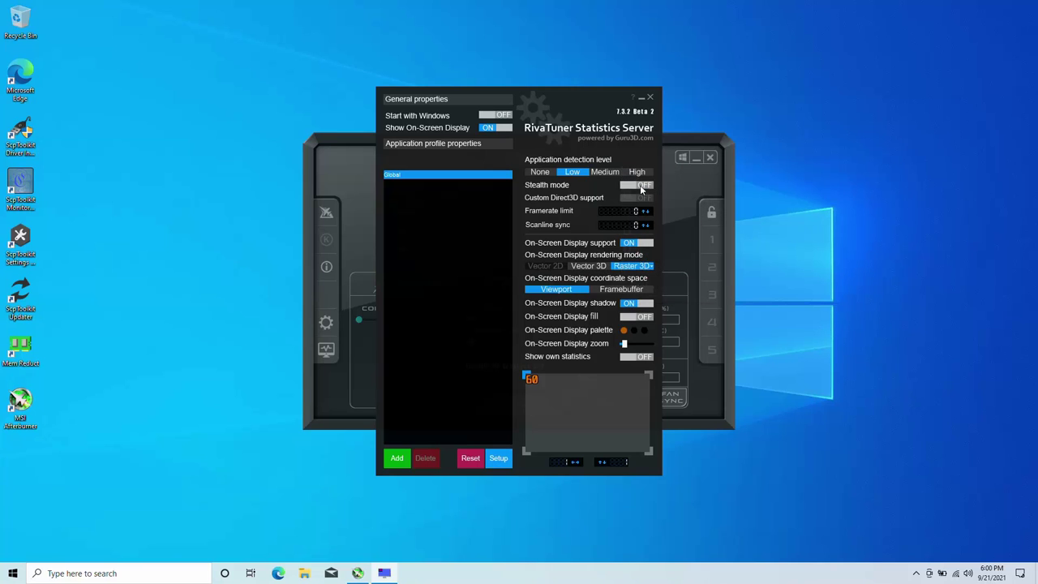
left_click(636, 215)
key("BackSpace")
key("Return")
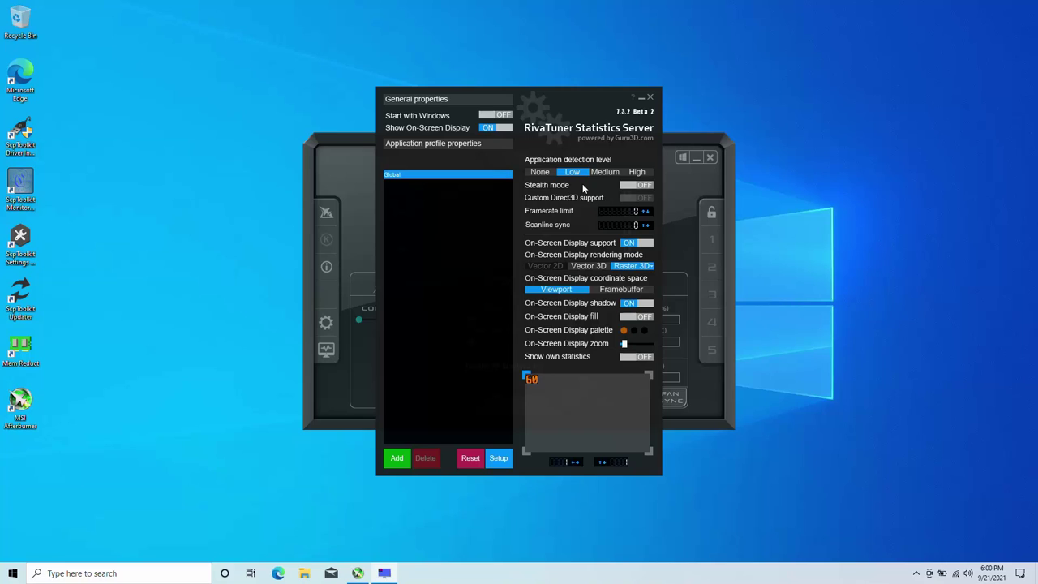